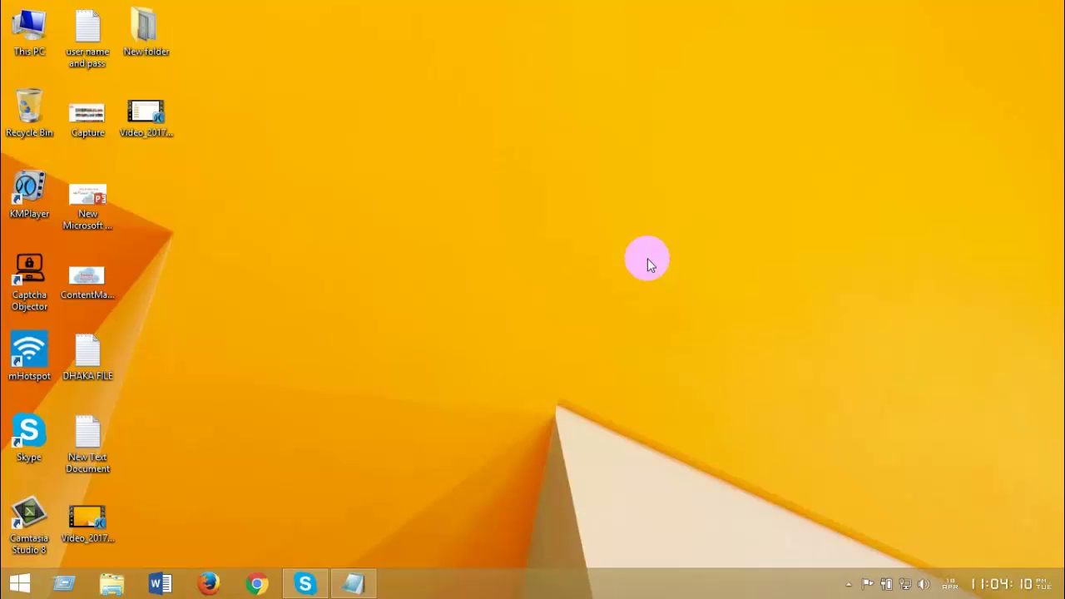
Step: Refresh the desktop and open the New folder holding the certificate scans
{"action": "right_click", "coordinate": [368, 153]}
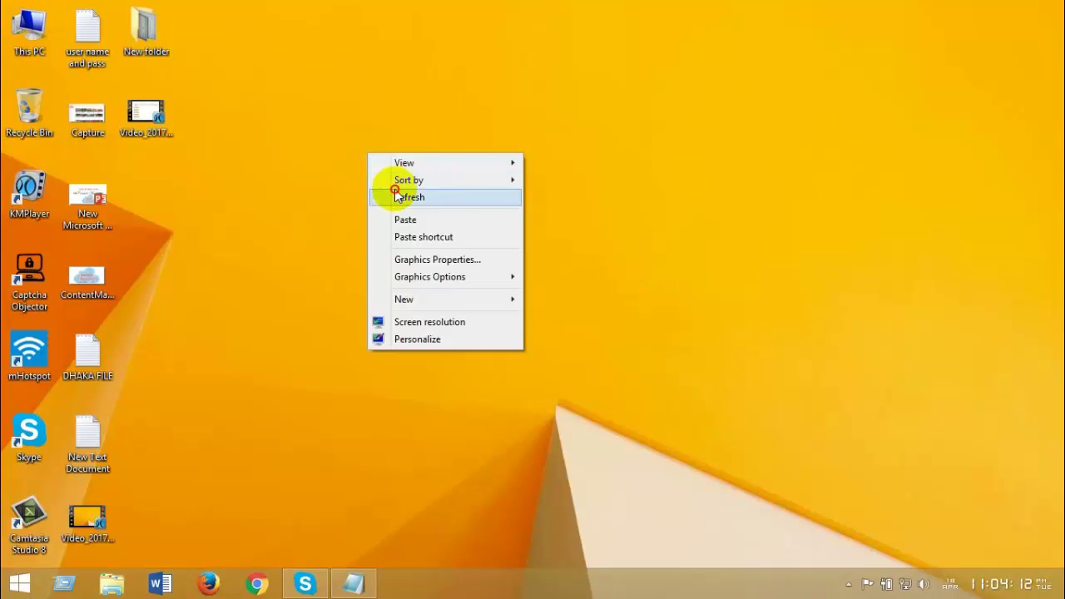
{"action": "left_click", "coordinate": [396, 195]}
{"action": "left_click", "coordinate": [146, 33]}
{"action": "double_click", "coordinate": [146, 33]}
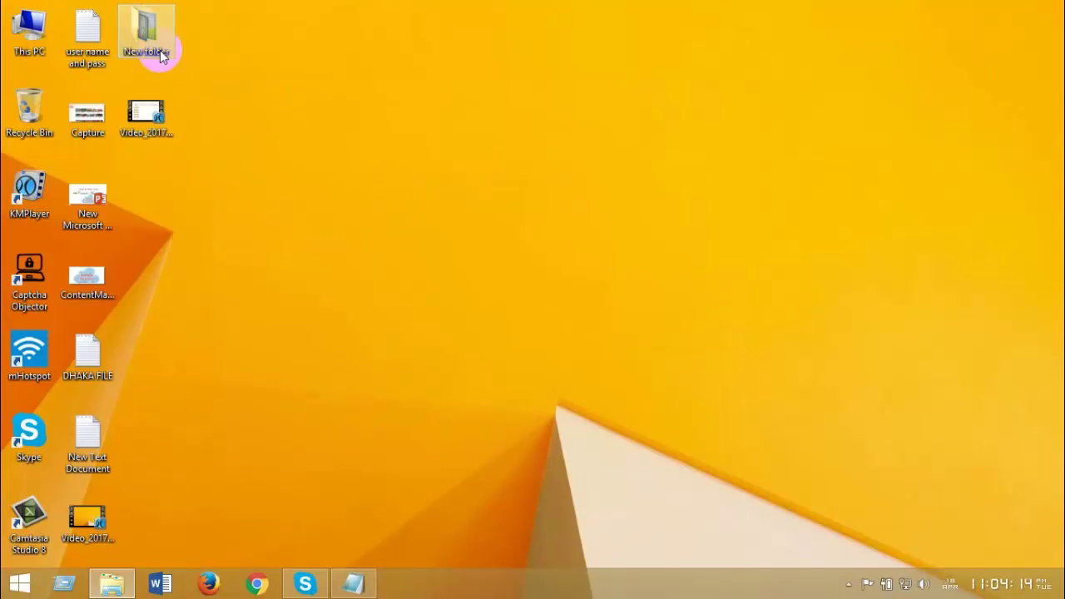
Step: View each certificate image and the academic transcript, then close the viewer and folder
{"action": "double_click", "coordinate": [366, 169]}
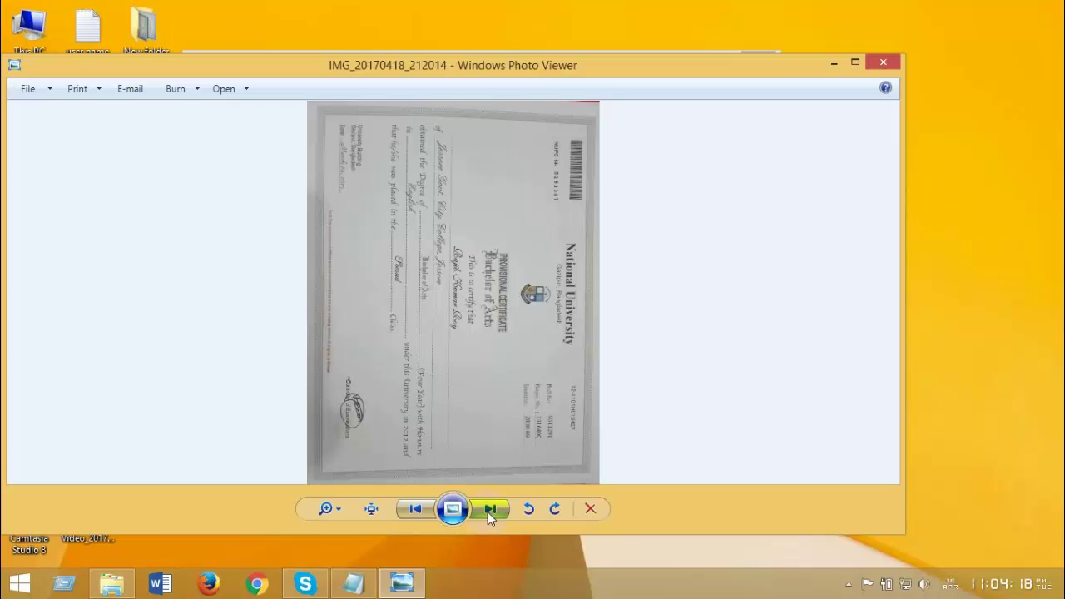
{"action": "left_click", "coordinate": [488, 511]}
{"action": "left_click", "coordinate": [488, 511]}
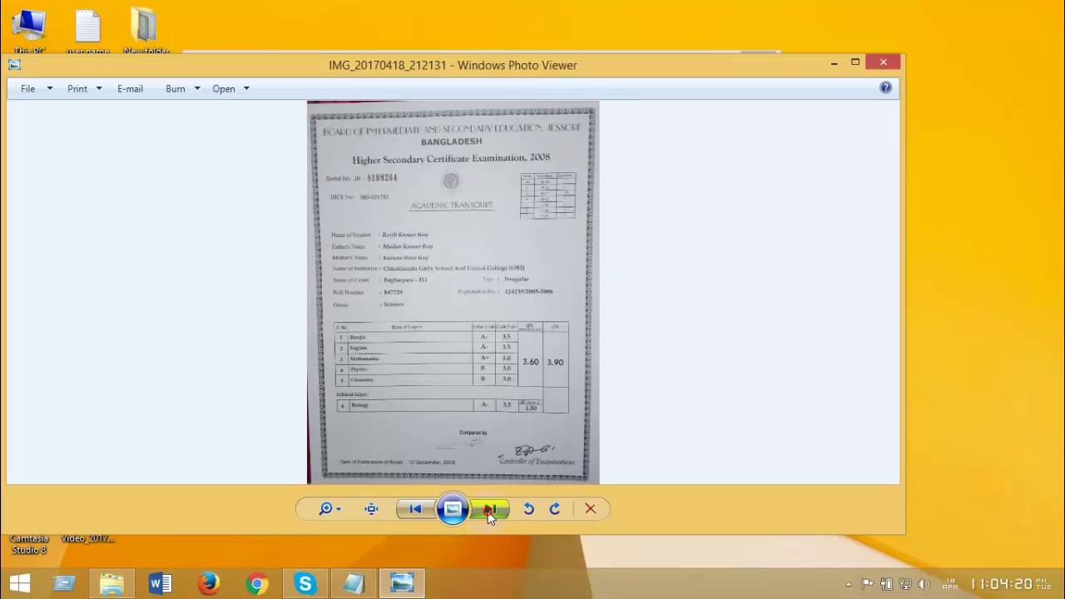
{"action": "left_click", "coordinate": [488, 511]}
{"action": "left_click", "coordinate": [488, 511]}
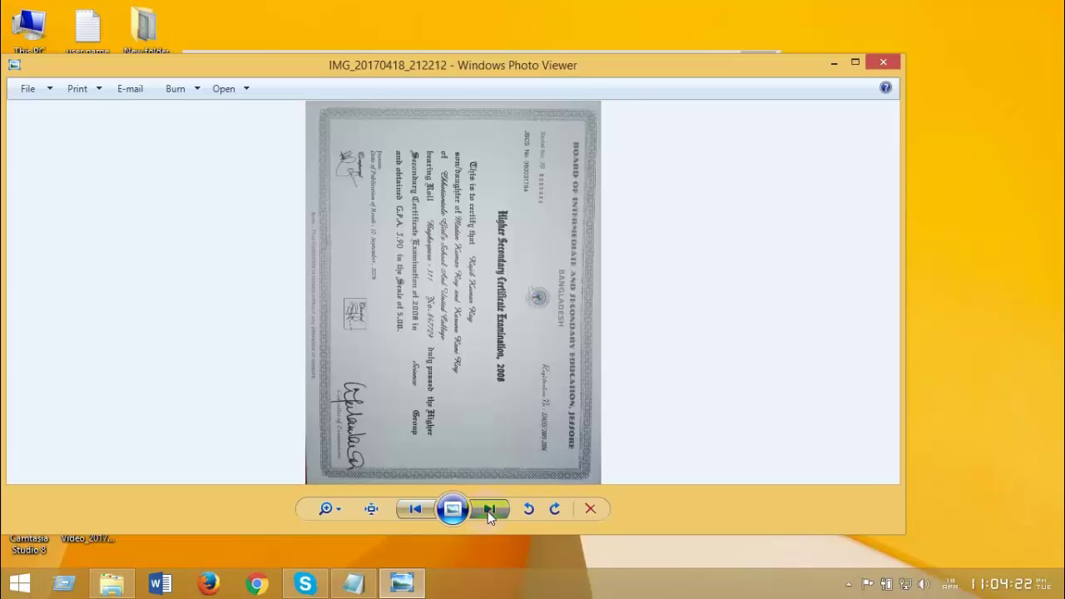
{"action": "left_click", "coordinate": [488, 511]}
{"action": "left_click", "coordinate": [488, 511]}
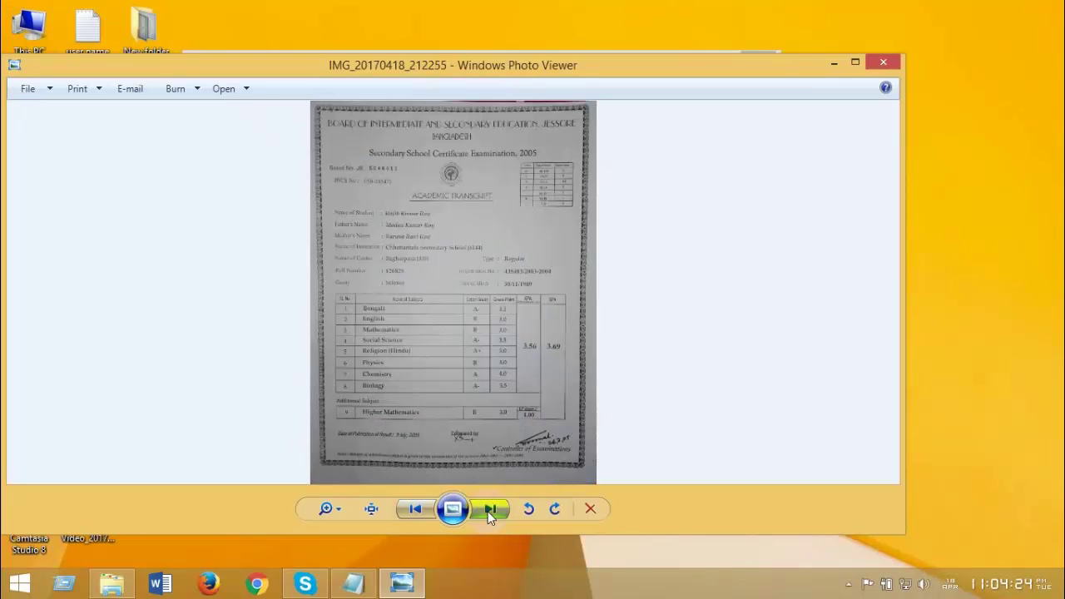
{"action": "left_click", "coordinate": [488, 511]}
{"action": "left_click", "coordinate": [883, 62]}
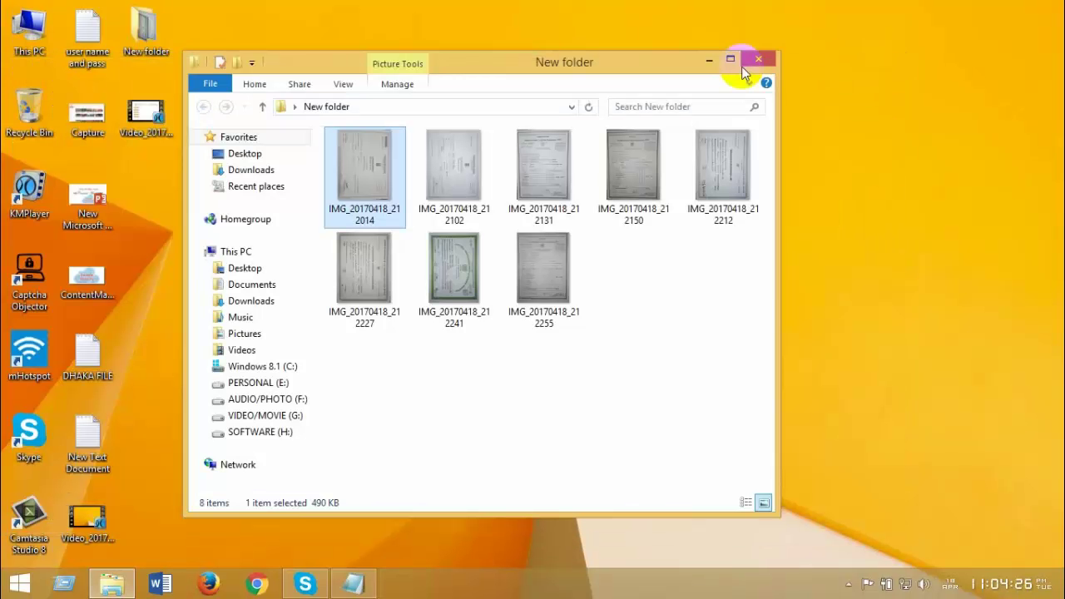
{"action": "left_click", "coordinate": [764, 60]}
Step: Refresh the desktop from its right-click menu
{"action": "right_click", "coordinate": [464, 78]}
{"action": "left_click", "coordinate": [457, 84]}
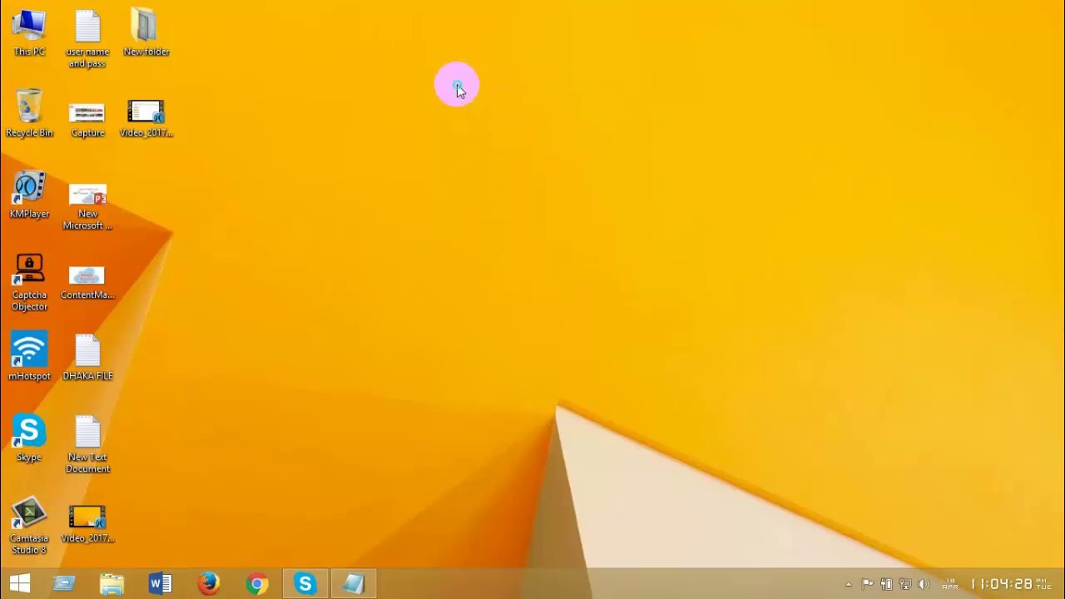
{"action": "right_click", "coordinate": [449, 79]}
{"action": "left_click", "coordinate": [488, 125]}
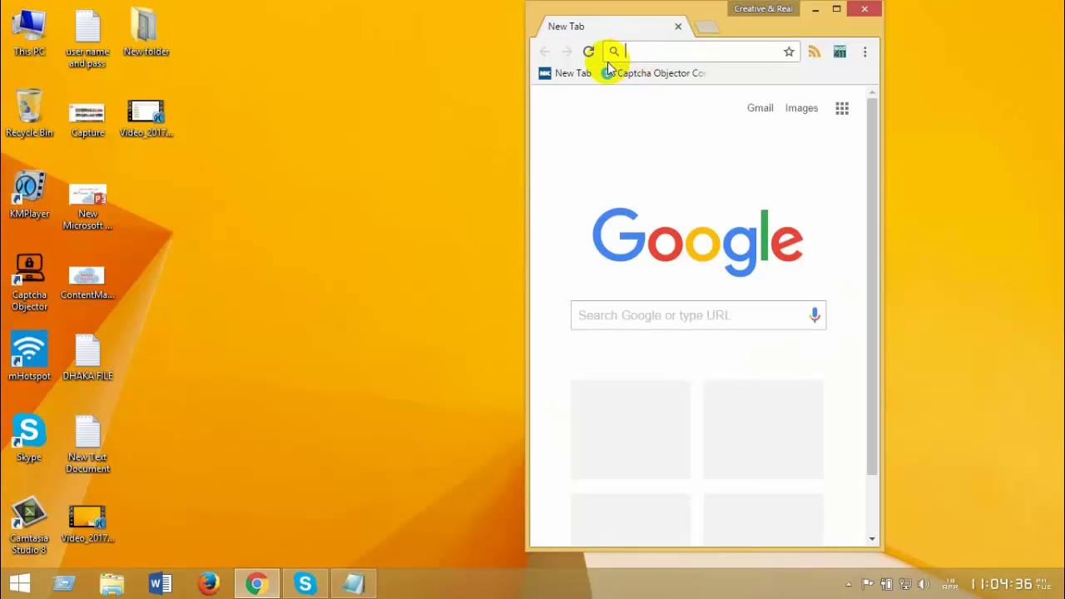
Step: Load gmail.com in Chrome and maximize the browser window
{"action": "left_click", "coordinate": [608, 65]}
{"action": "type", "text": "g"}
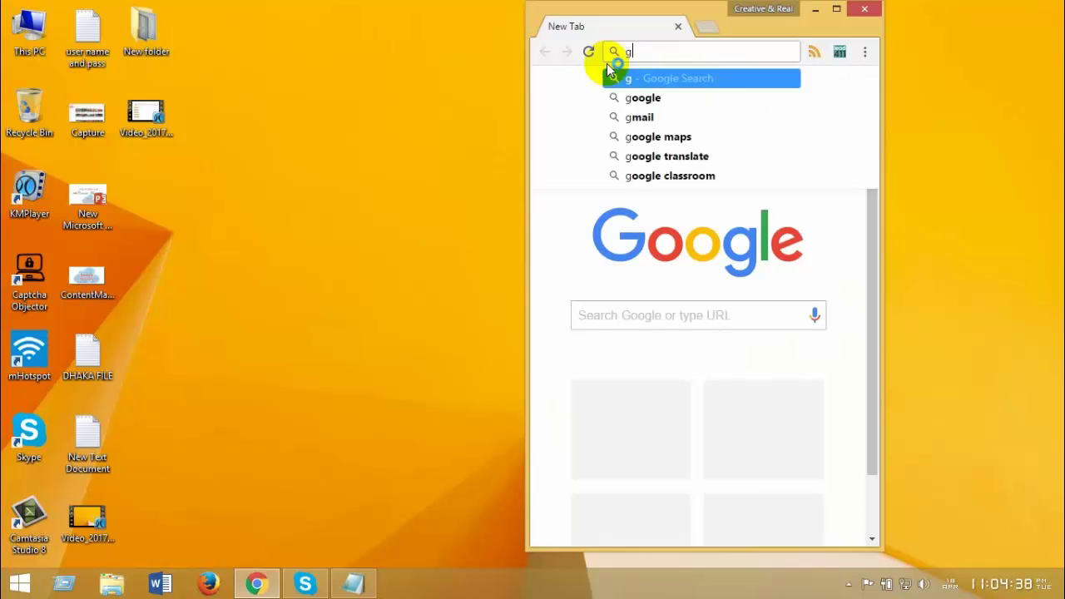
{"action": "type", "text": "mail."}
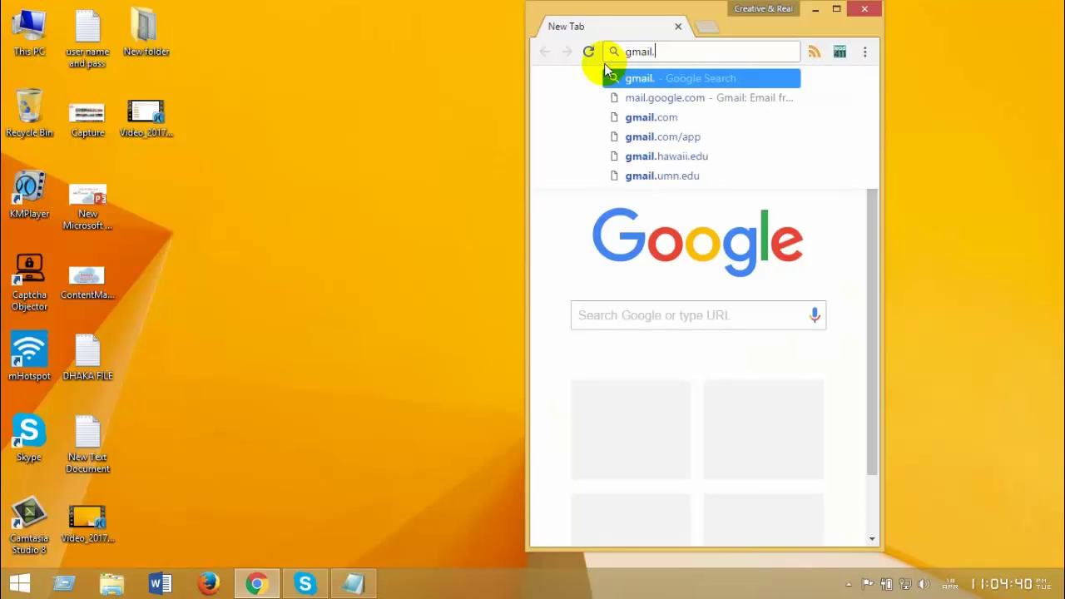
{"action": "type", "text": "com"}
{"action": "key", "text": "Return"}
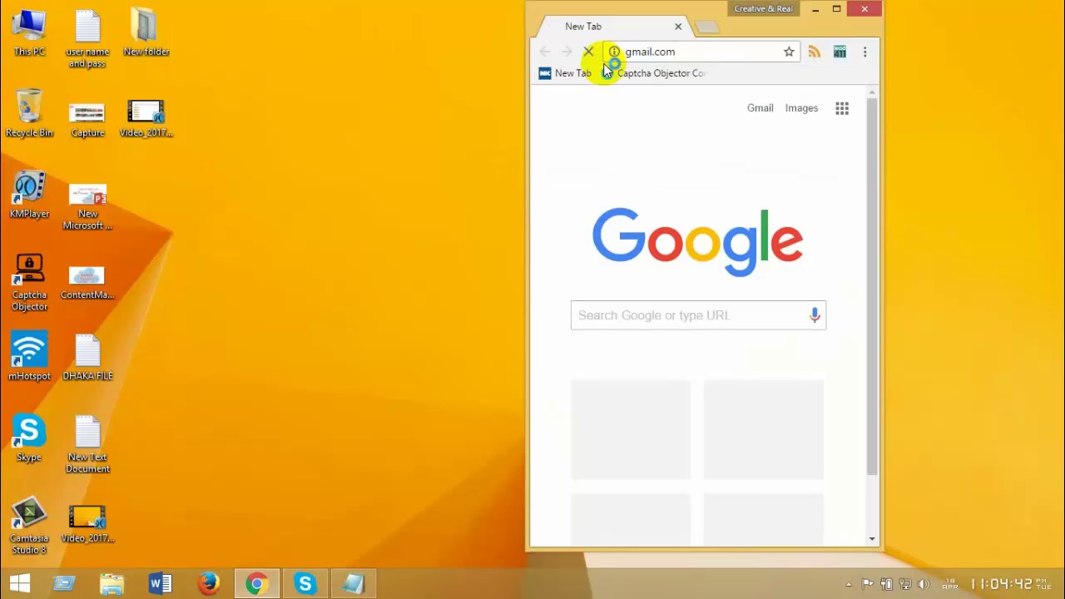
{"action": "left_click", "coordinate": [835, 10]}
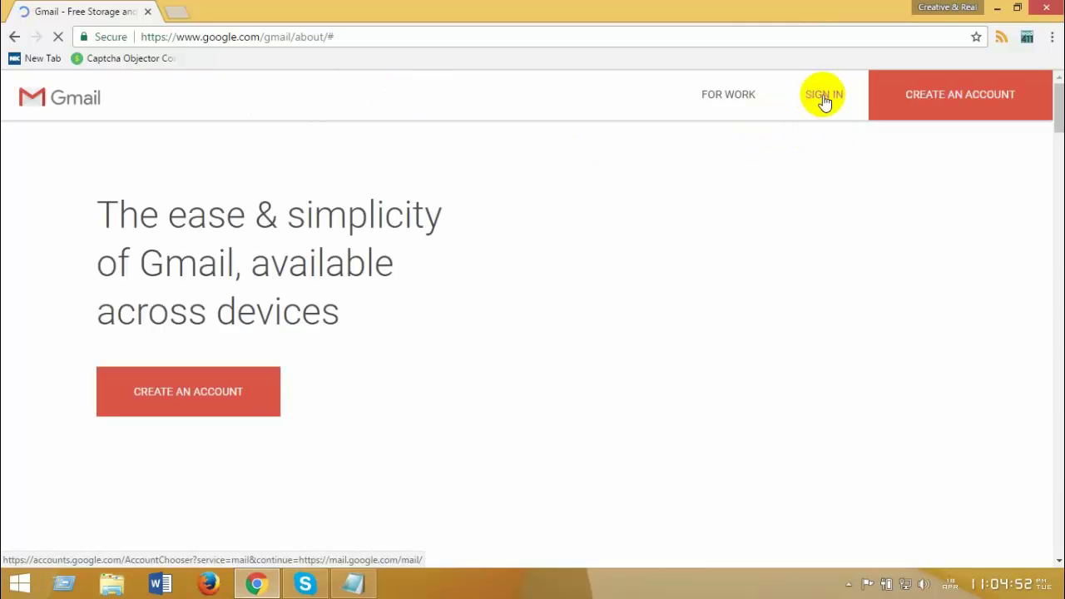
Step: Go to Gmail sign-in, enter the account's e-mail address and continue
{"action": "left_click", "coordinate": [824, 96]}
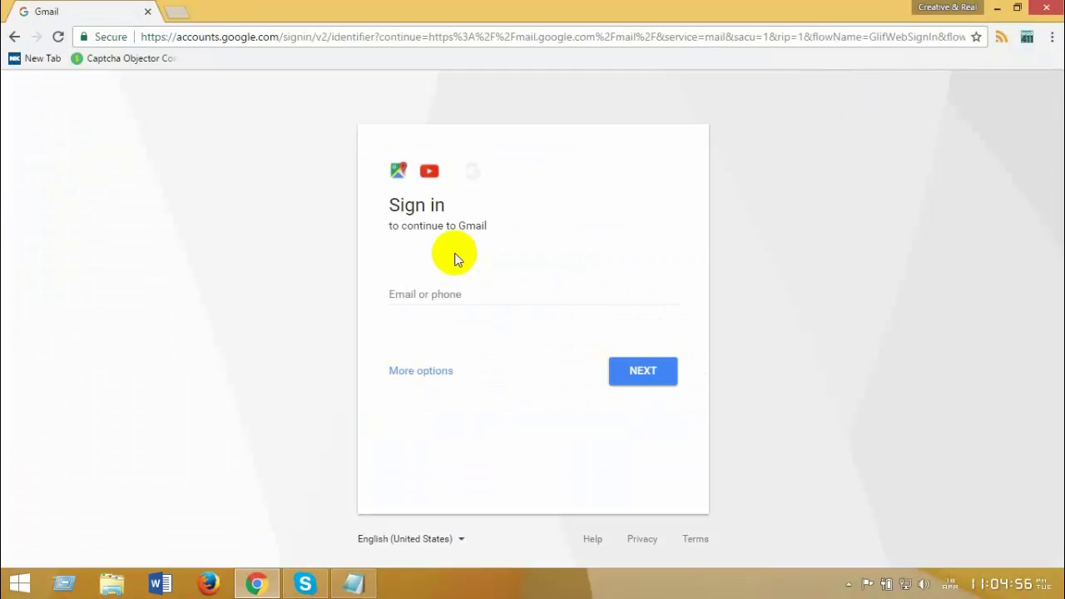
{"action": "left_click", "coordinate": [420, 283]}
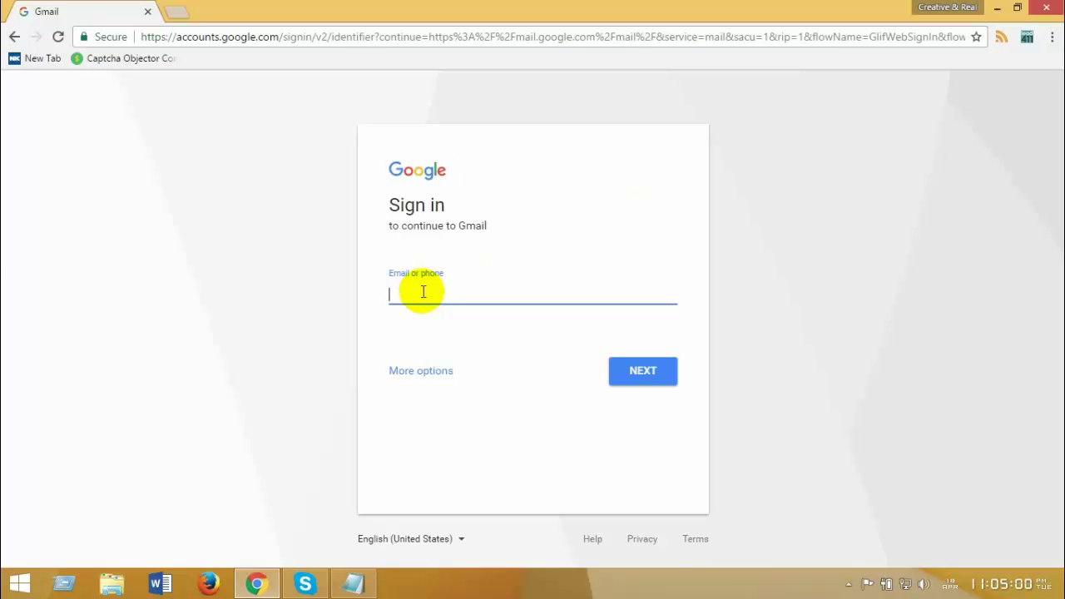
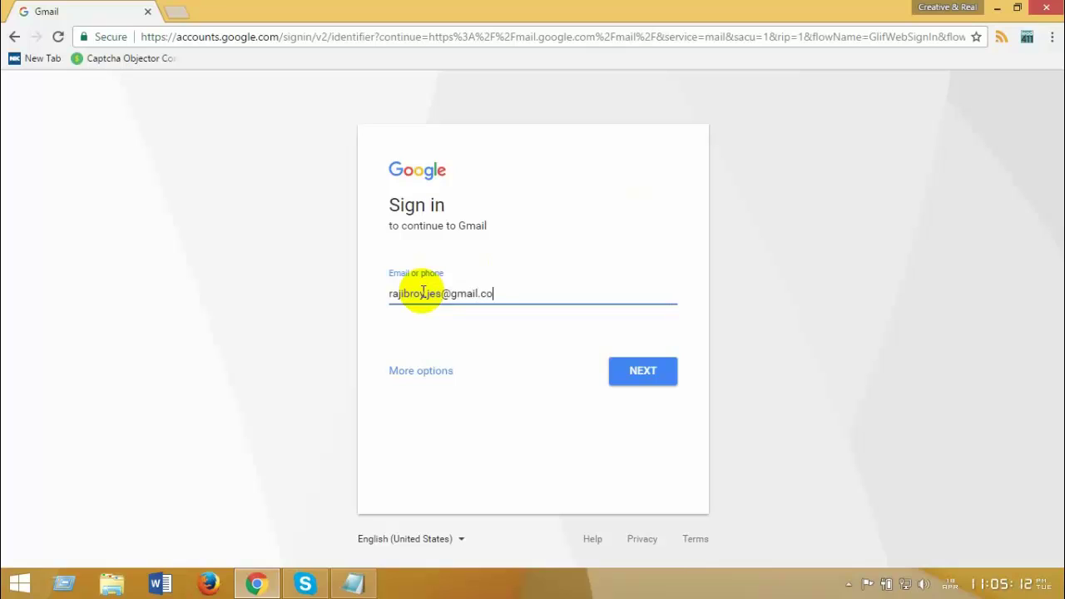
{"action": "left_click", "coordinate": [626, 370]}
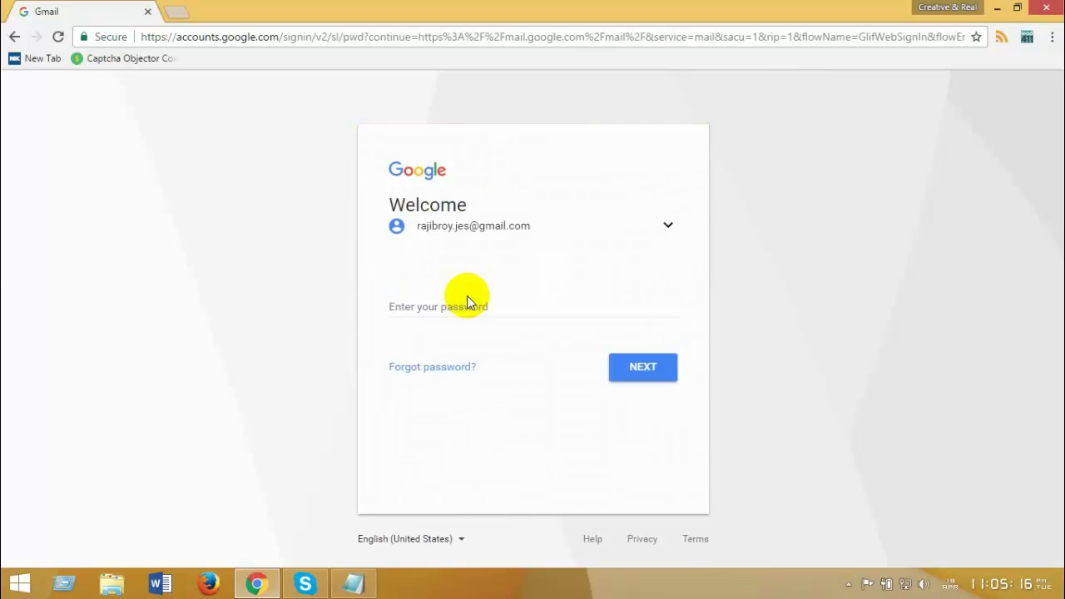
Step: Enter the account password to finish signing in to the Gmail inbox
{"action": "left_click", "coordinate": [415, 308]}
{"action": "type", "text": "*******"}
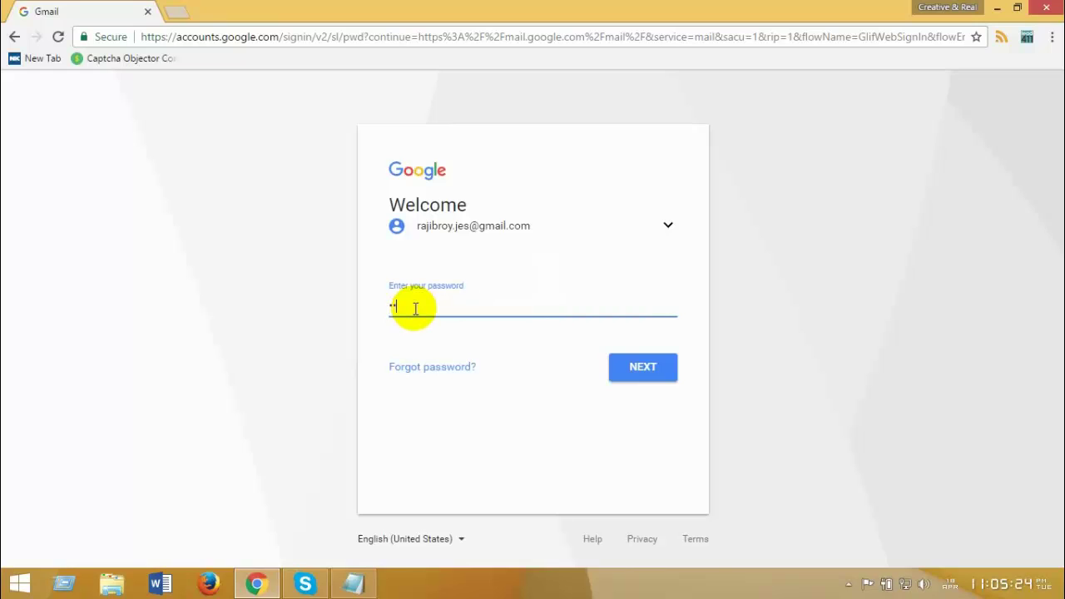
{"action": "type", "text": "****"}
{"action": "left_click", "coordinate": [637, 366]}
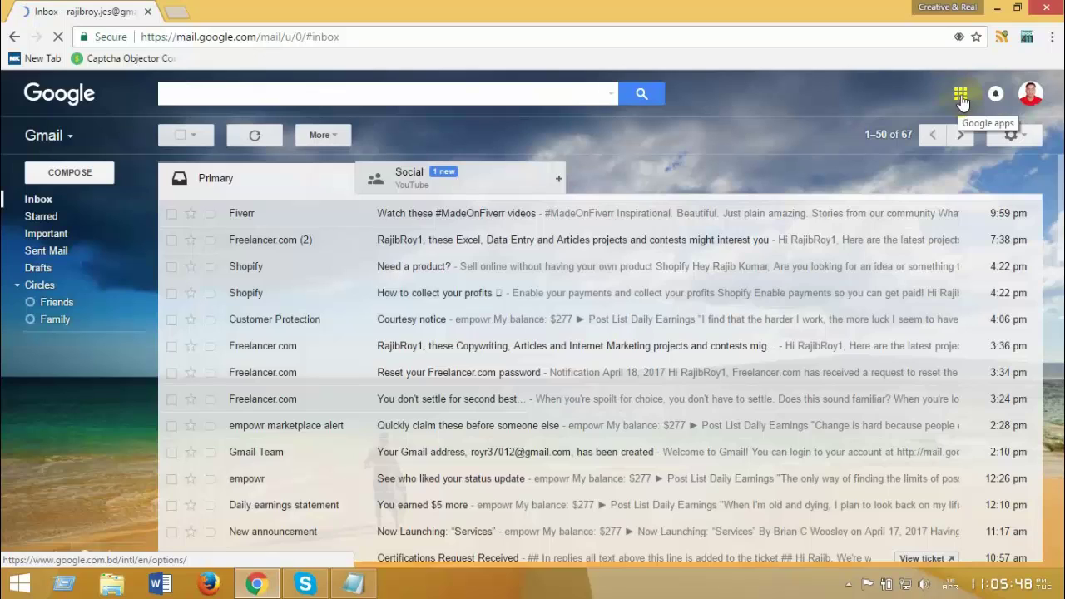
Step: Launch Google Drive from the Google apps grid in a new tab
{"action": "left_click", "coordinate": [962, 96]}
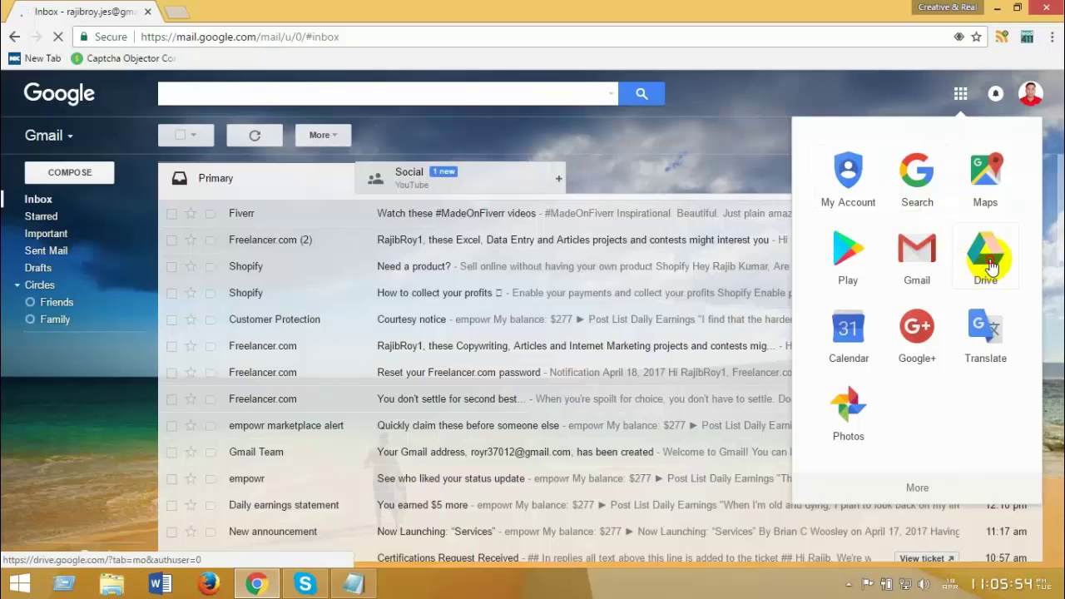
{"action": "left_click", "coordinate": [990, 266]}
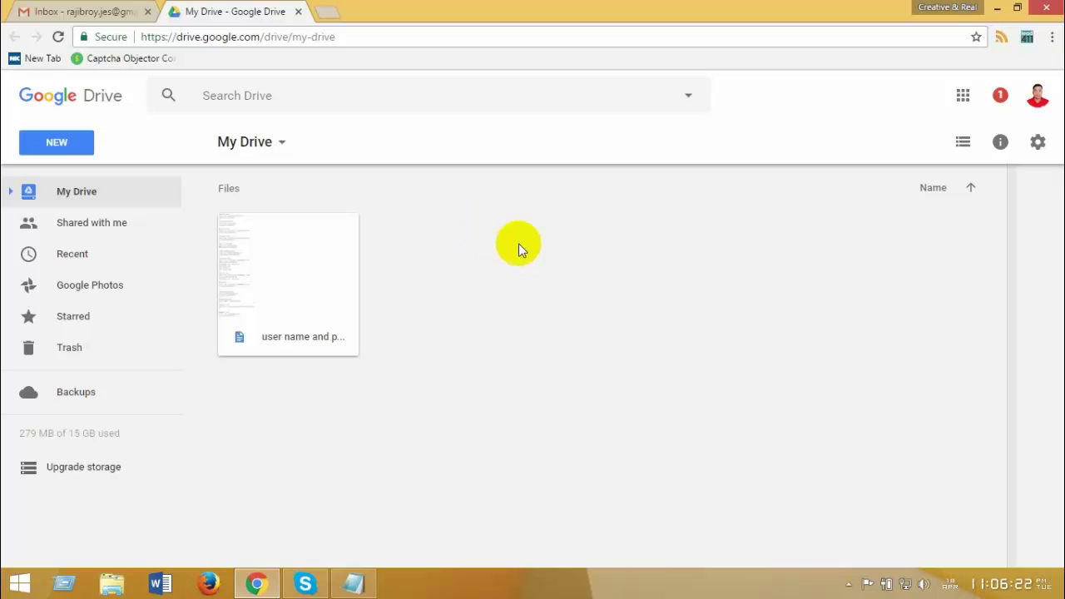
Step: Create a new folder named 'Cerficates' in My Drive
{"action": "left_click", "coordinate": [59, 146]}
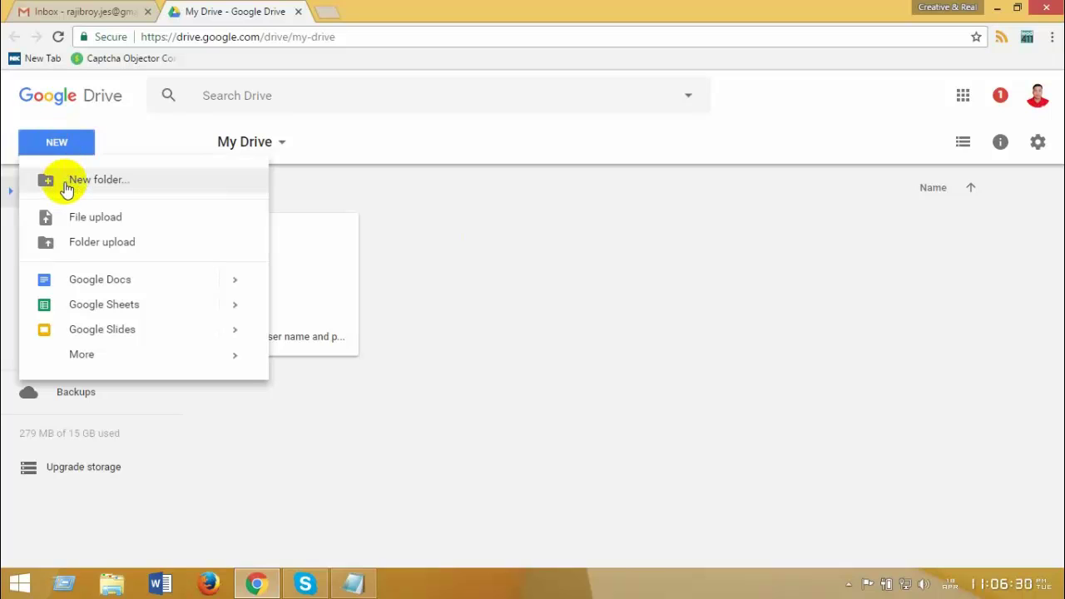
{"action": "left_click", "coordinate": [66, 185]}
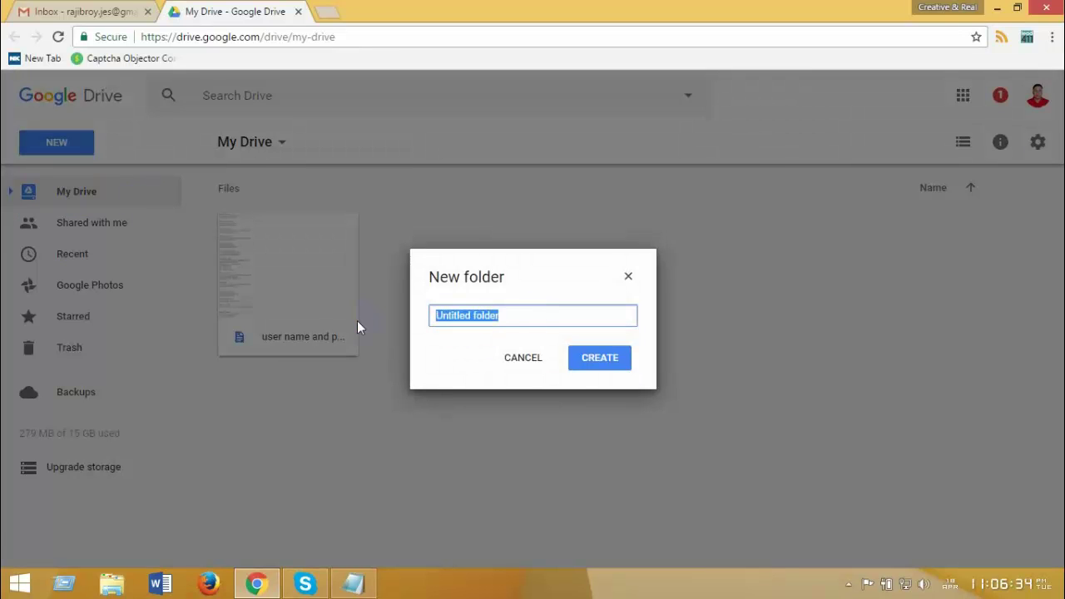
{"action": "type", "text": "cer"}
{"action": "key", "text": "BackSpace"}
{"action": "key", "text": "BackSpace"}
{"action": "key", "text": "BackSpace"}
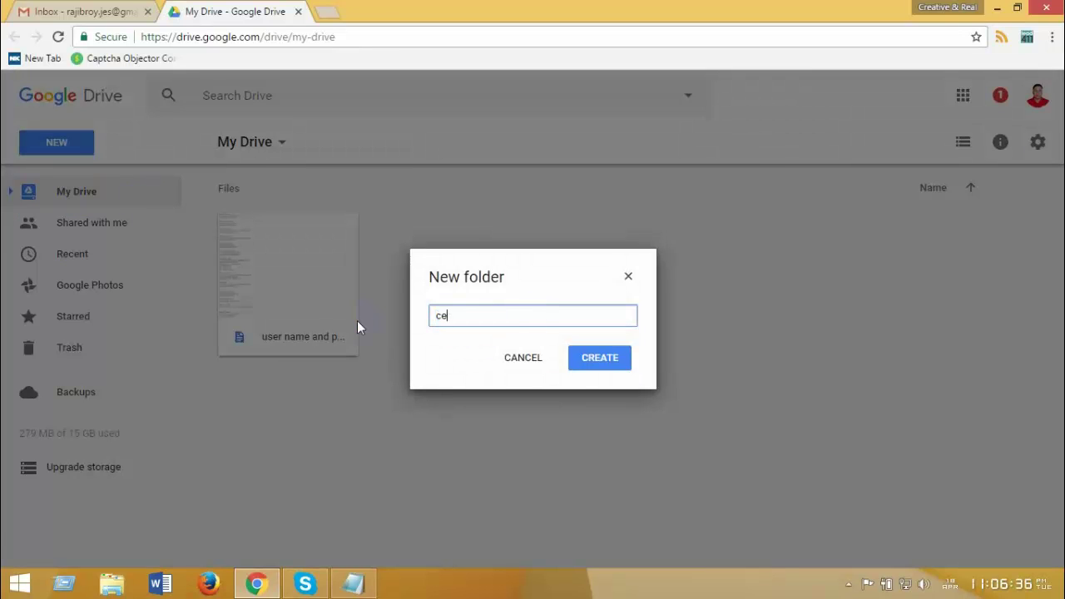
{"action": "type", "text": "Cerficates"}
{"action": "left_click", "coordinate": [599, 359]}
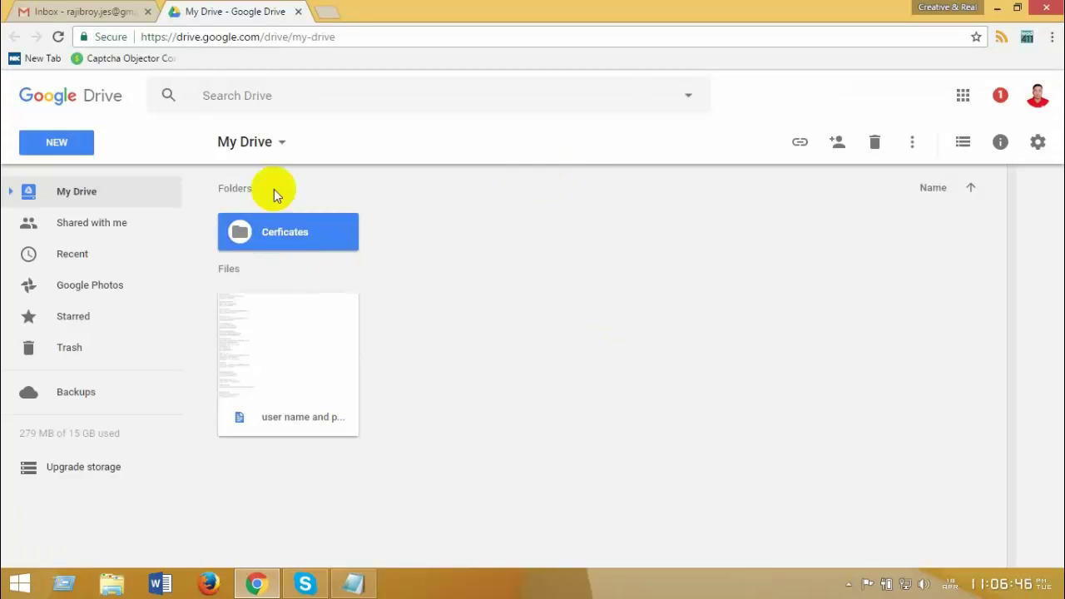
Step: Inside Cerficates, start a file upload and browse to Desktop > New folder
{"action": "double_click", "coordinate": [261, 236]}
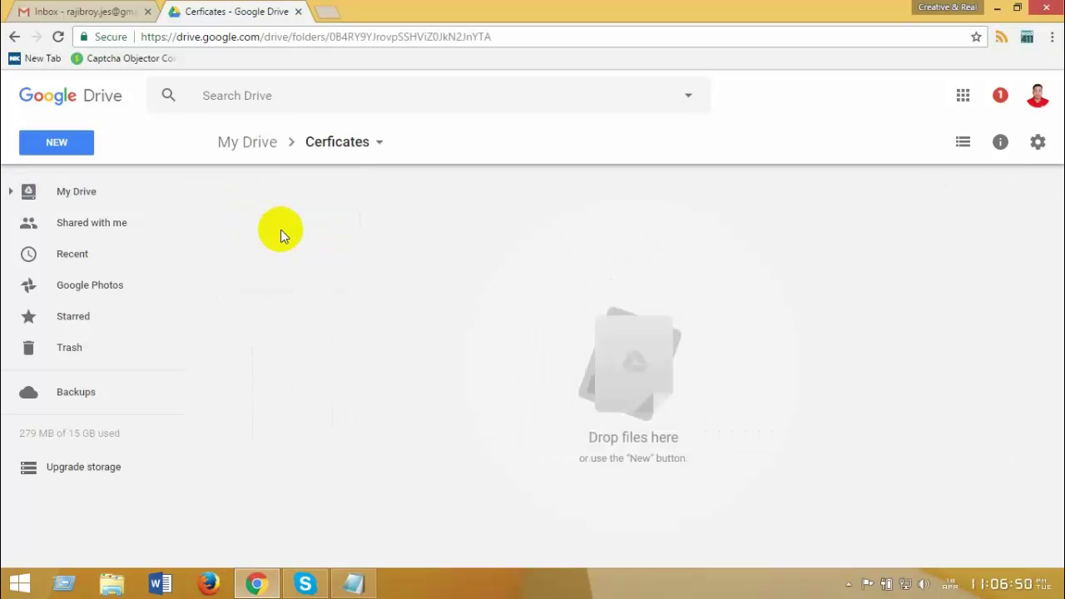
{"action": "left_click", "coordinate": [57, 143]}
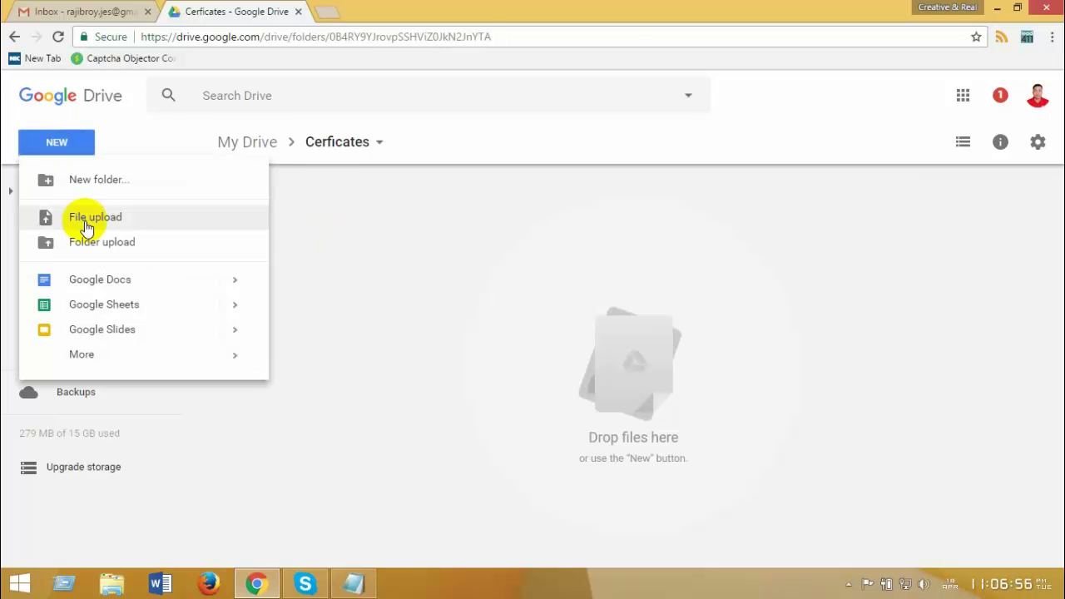
{"action": "left_click", "coordinate": [87, 220]}
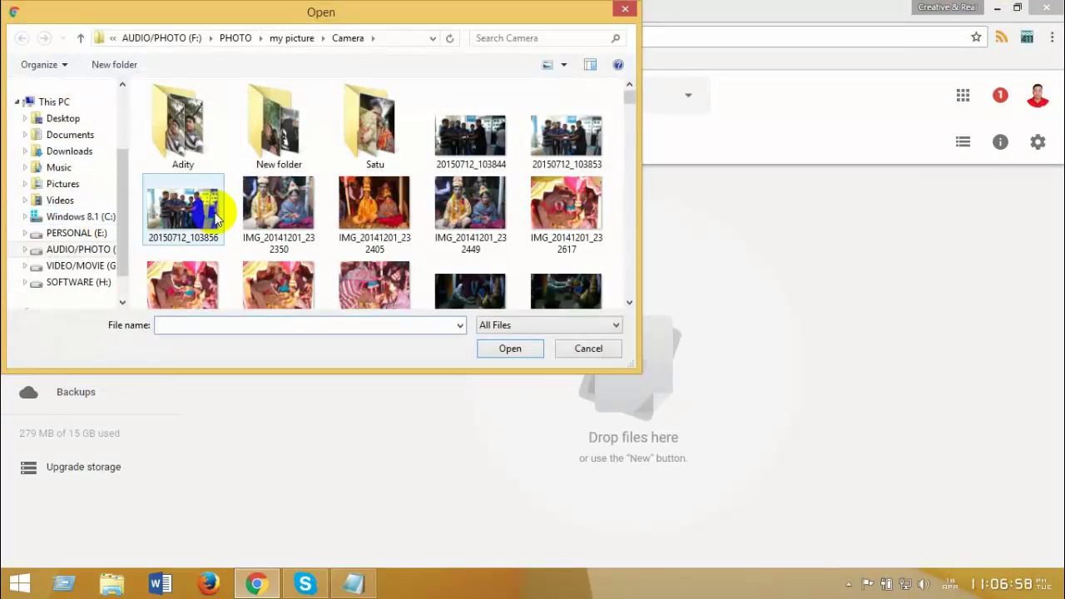
{"action": "left_click", "coordinate": [79, 121]}
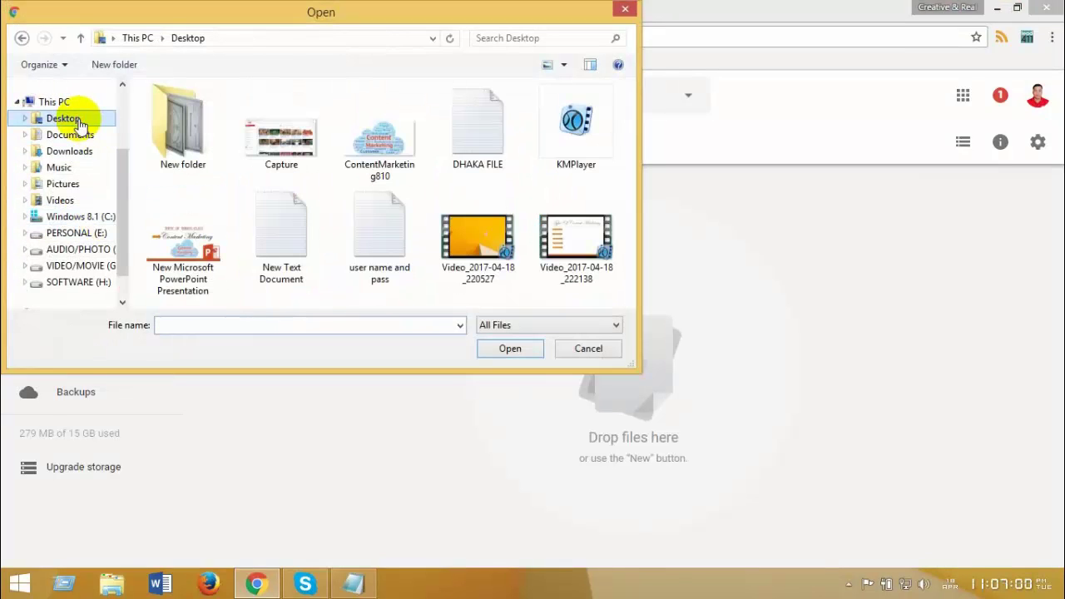
{"action": "double_click", "coordinate": [176, 125]}
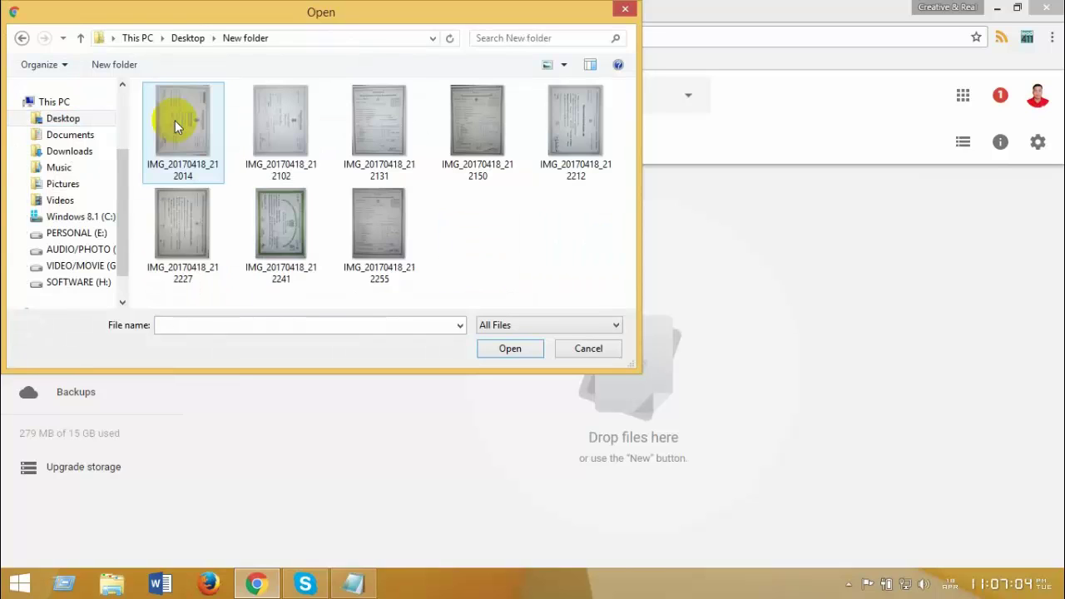
Step: Select all eight IMG_20170418 certificate images for upload
{"action": "left_click", "coordinate": [176, 123]}
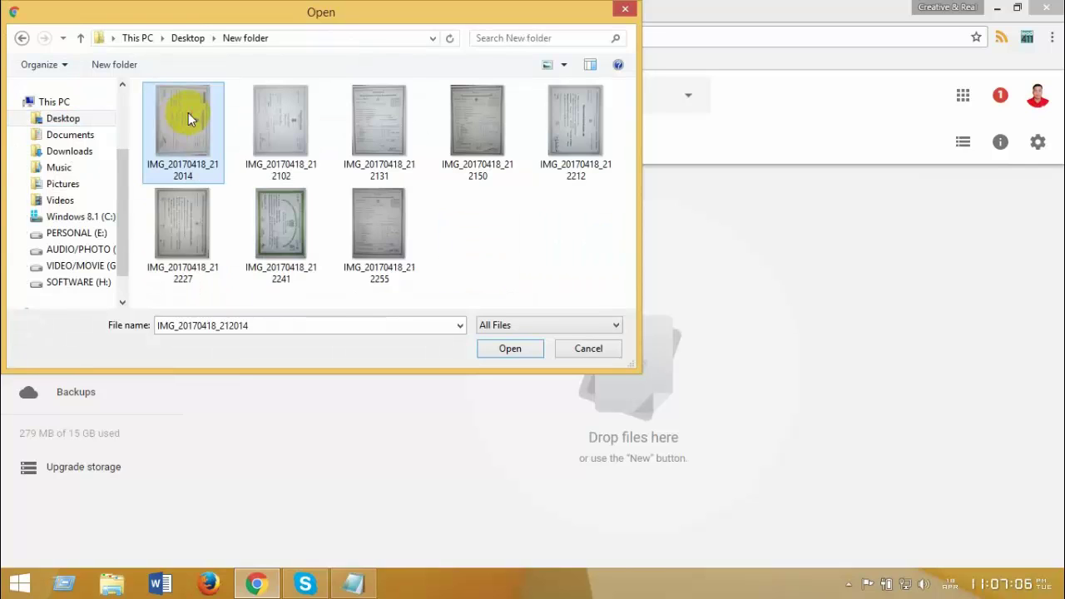
{"action": "left_click", "coordinate": [281, 120]}
{"action": "left_click", "coordinate": [383, 120]}
{"action": "left_click", "coordinate": [474, 120]}
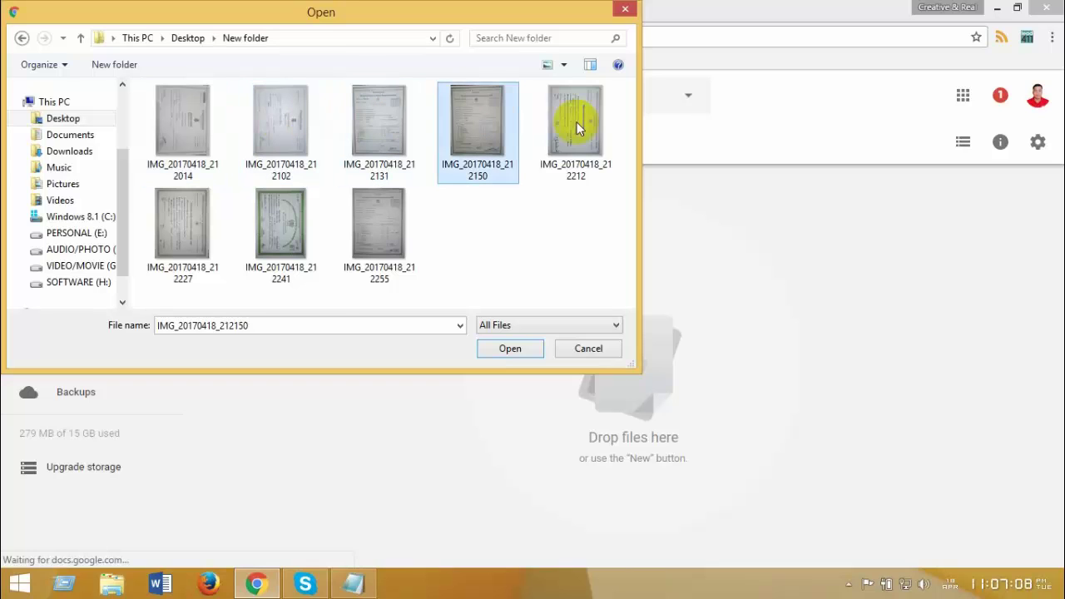
{"action": "left_click", "coordinate": [573, 119]}
{"action": "left_click", "coordinate": [178, 241]}
{"action": "left_click", "coordinate": [271, 229]}
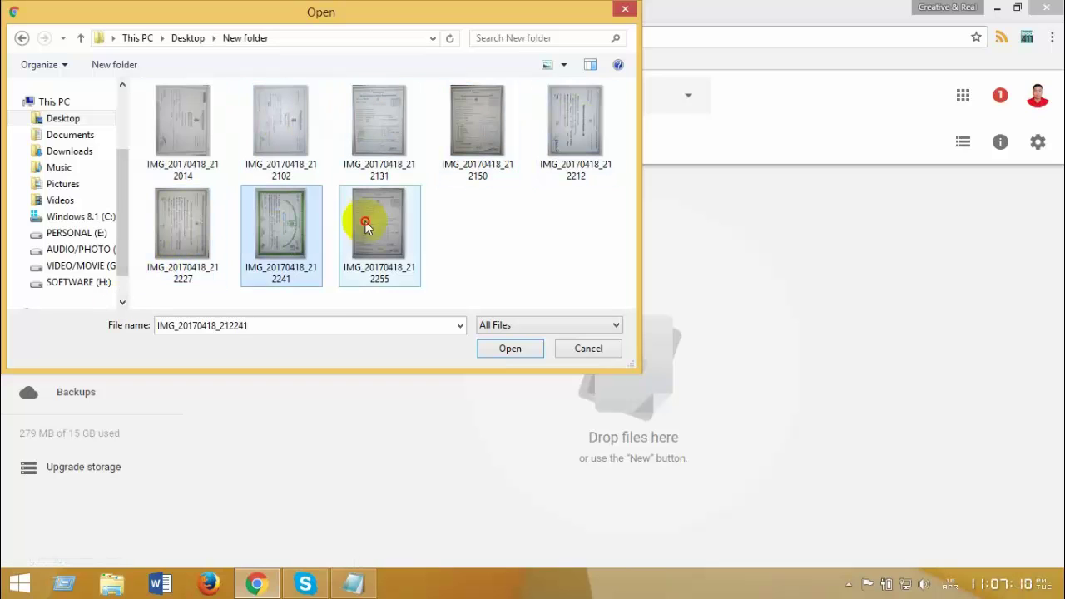
{"action": "left_click", "coordinate": [362, 225]}
{"action": "left_click", "coordinate": [268, 219]}
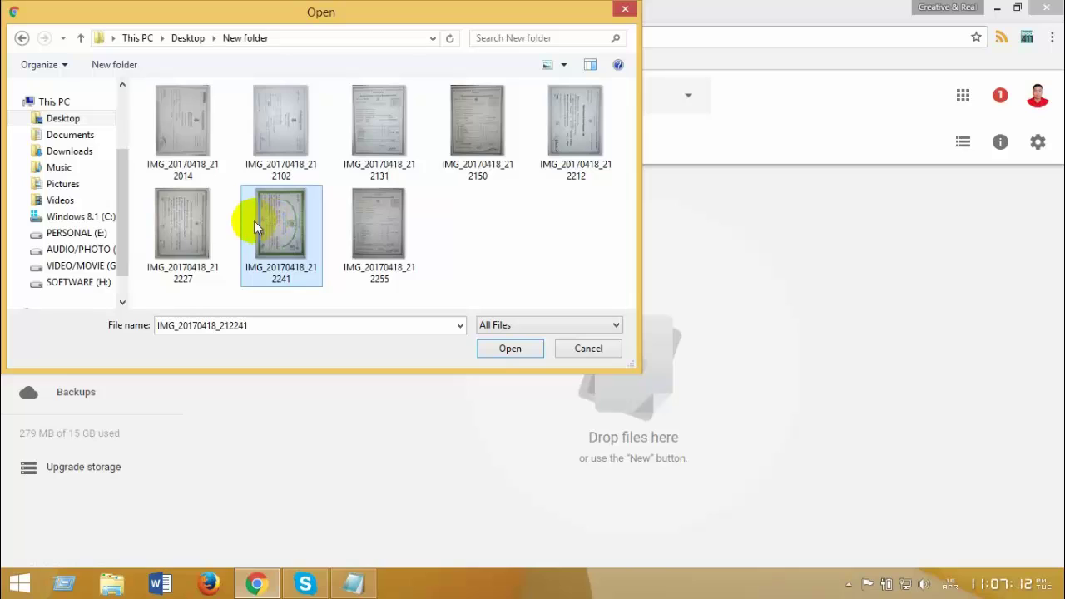
{"action": "left_click", "coordinate": [178, 116]}
{"action": "left_click", "coordinate": [283, 112]}
{"action": "left_click", "coordinate": [379, 112]}
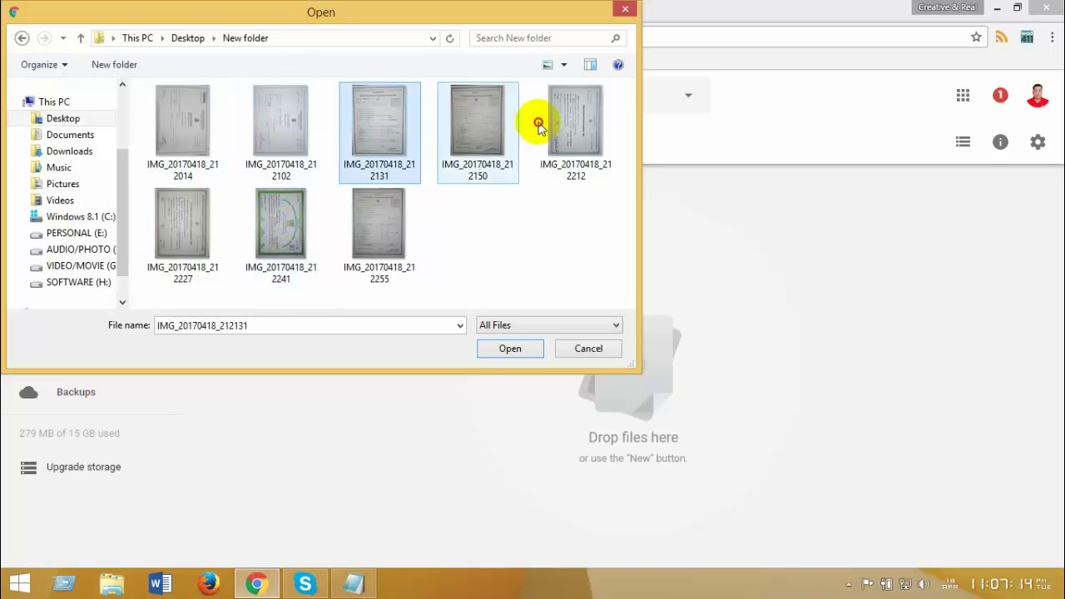
{"action": "left_click", "coordinate": [541, 126]}
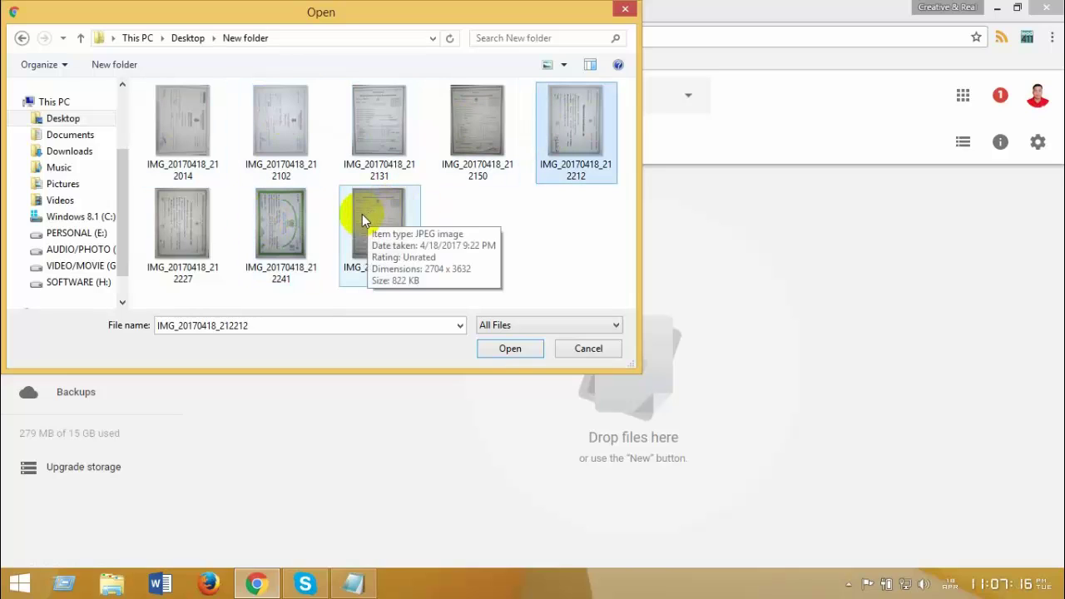
{"action": "left_click", "coordinate": [193, 197]}
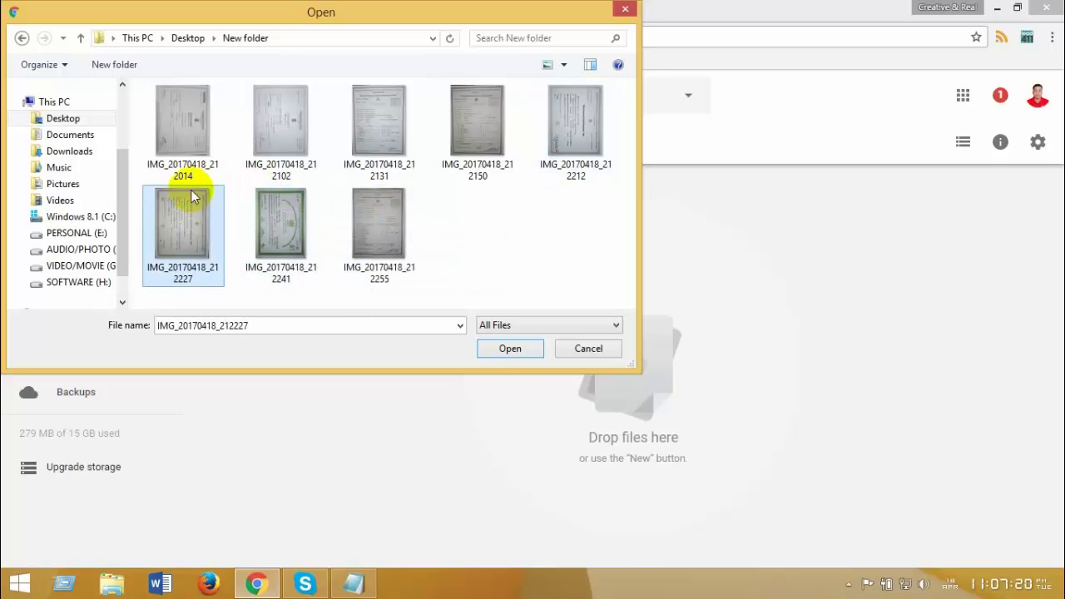
{"action": "key", "text": "ctrl+a"}
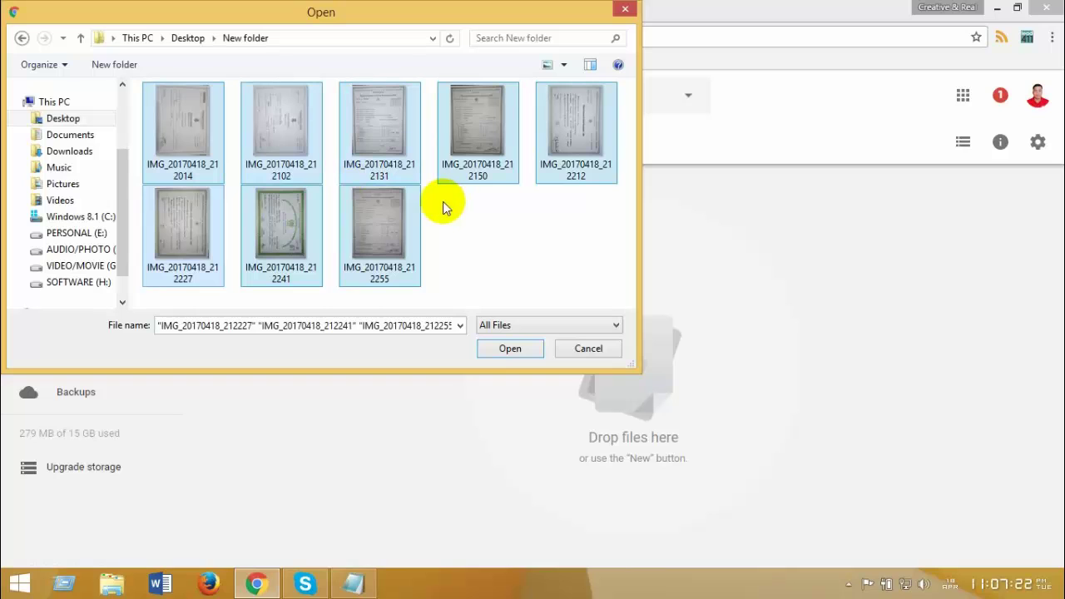
Step: Upload the eight images, reopen Cerficates to confirm them, and select the first image
{"action": "left_click", "coordinate": [511, 349]}
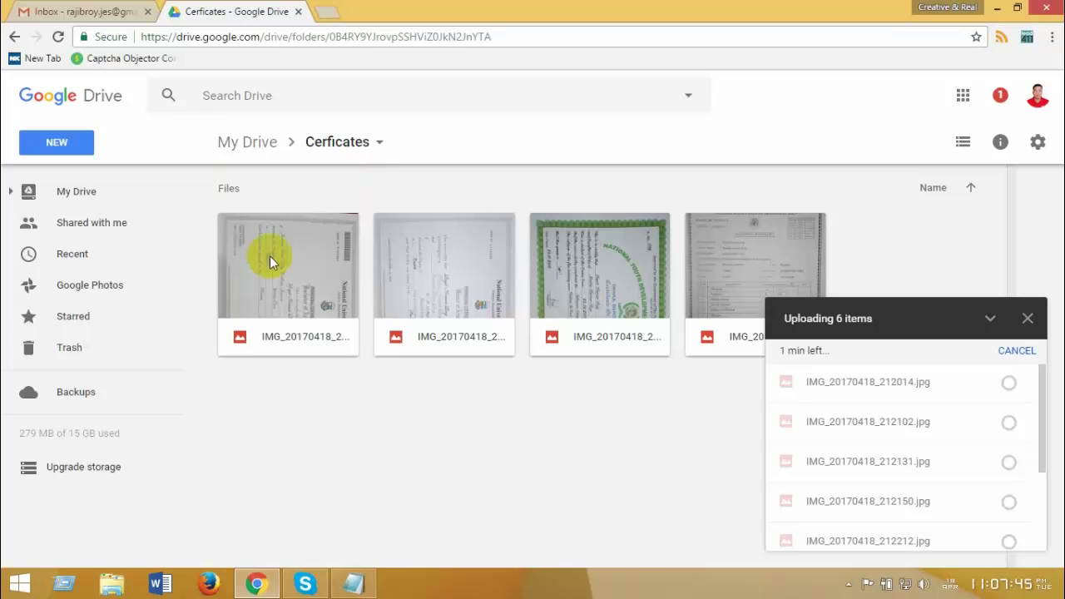
{"action": "left_click", "coordinate": [12, 38]}
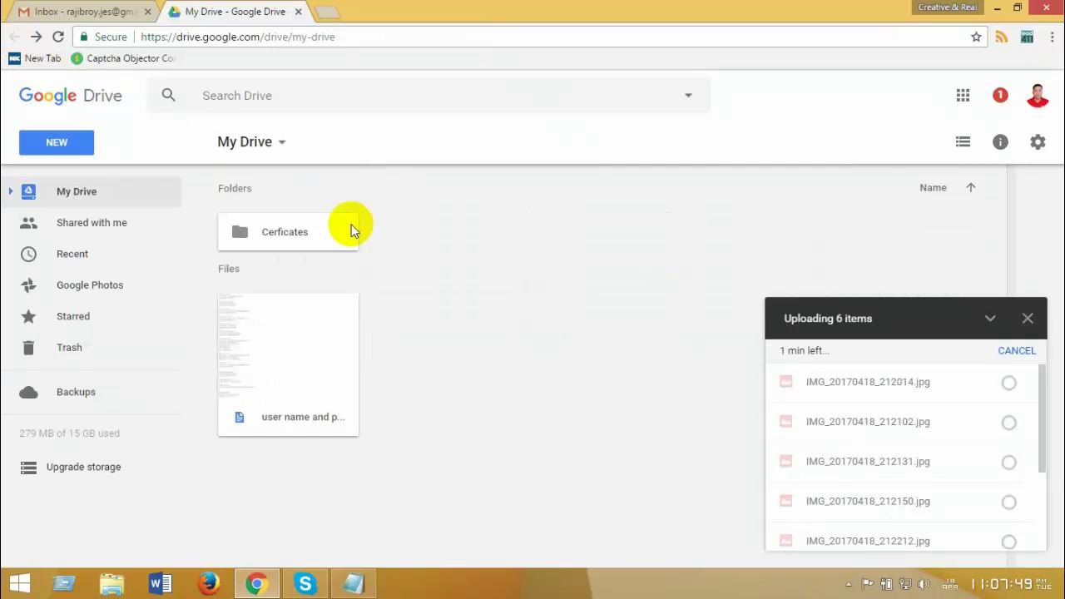
{"action": "double_click", "coordinate": [269, 237]}
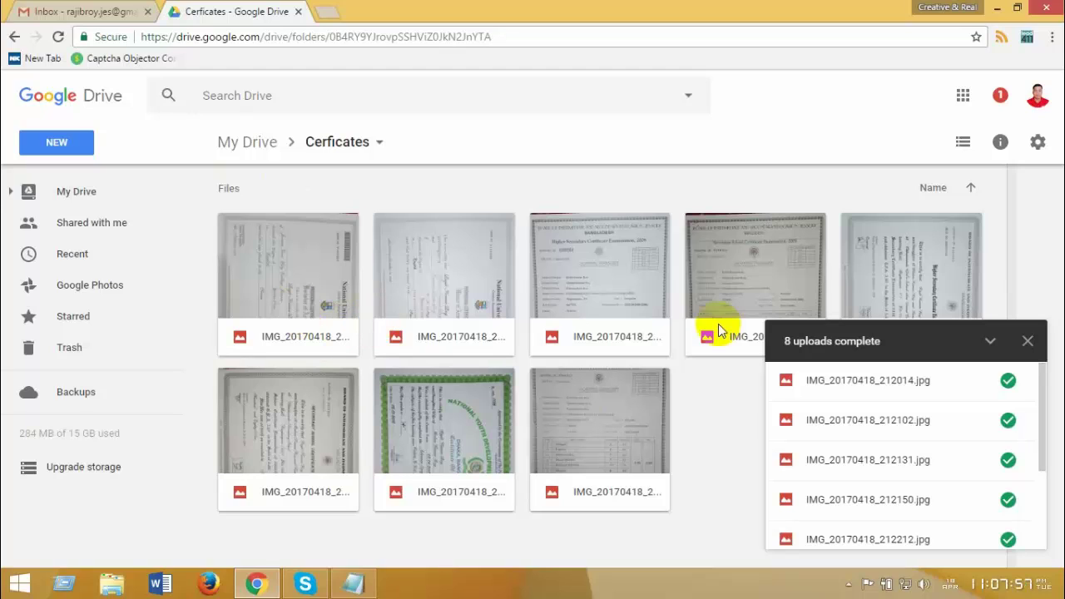
{"action": "left_click", "coordinate": [1028, 341]}
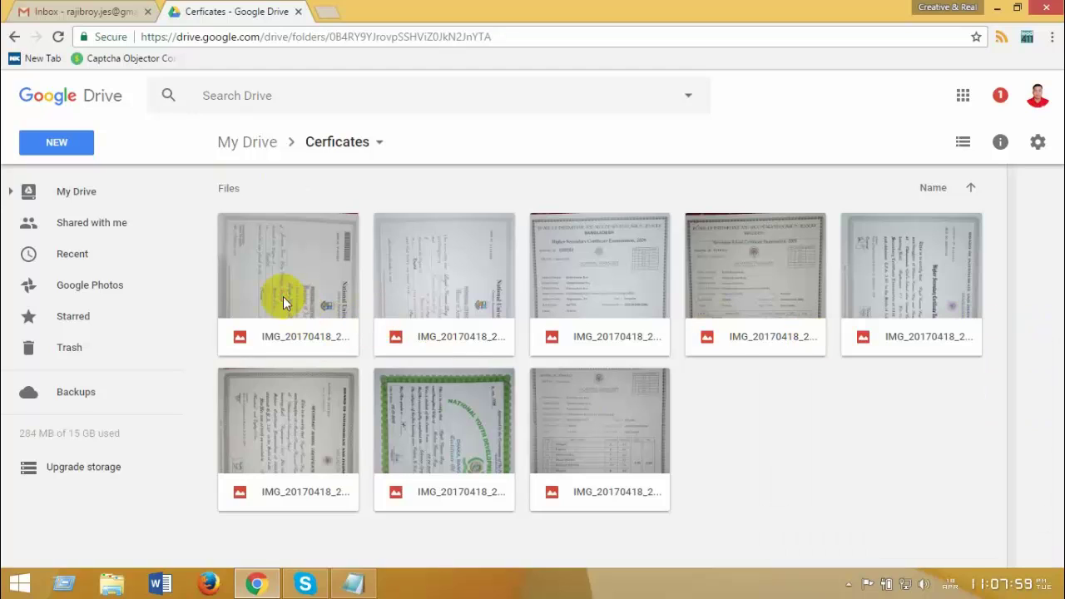
{"action": "left_click", "coordinate": [283, 301]}
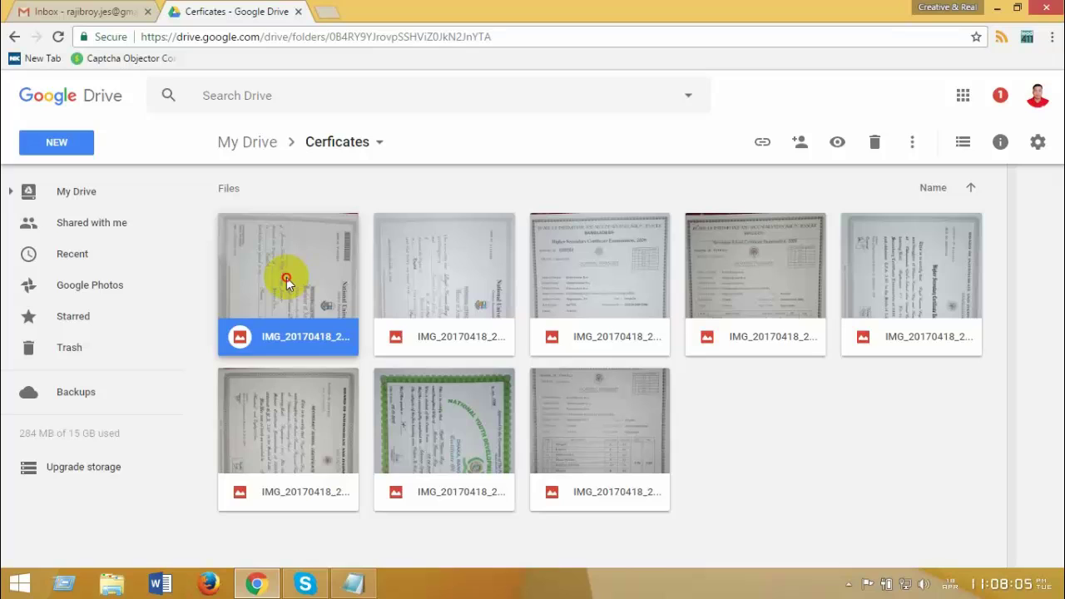
Step: Preview IMG_20170418_212014.jpg and download it to the computer
{"action": "double_click", "coordinate": [286, 281]}
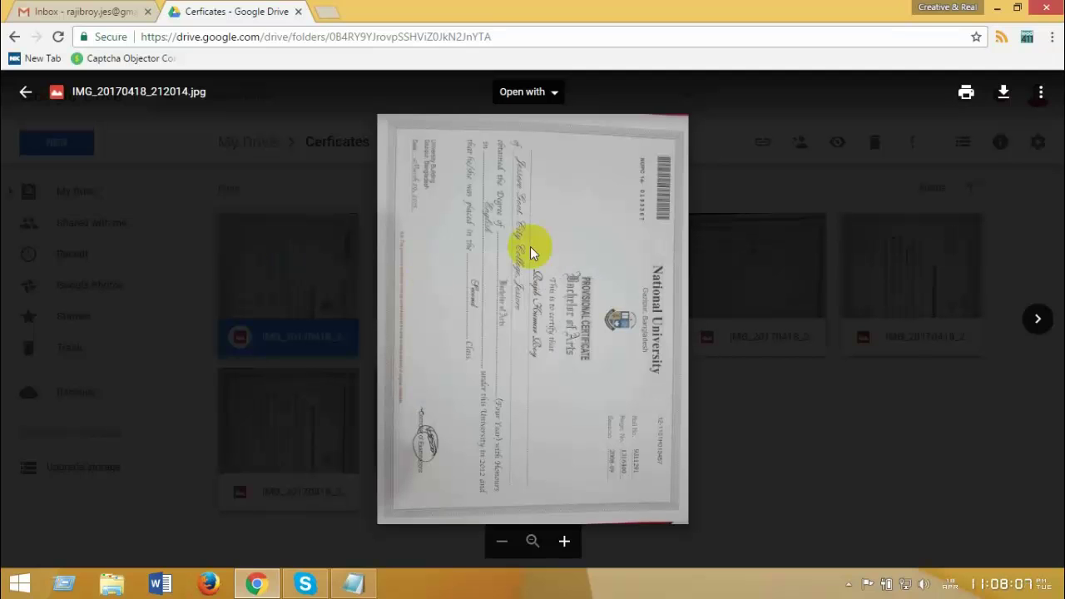
{"action": "left_click", "coordinate": [321, 262]}
{"action": "left_click", "coordinate": [1007, 98]}
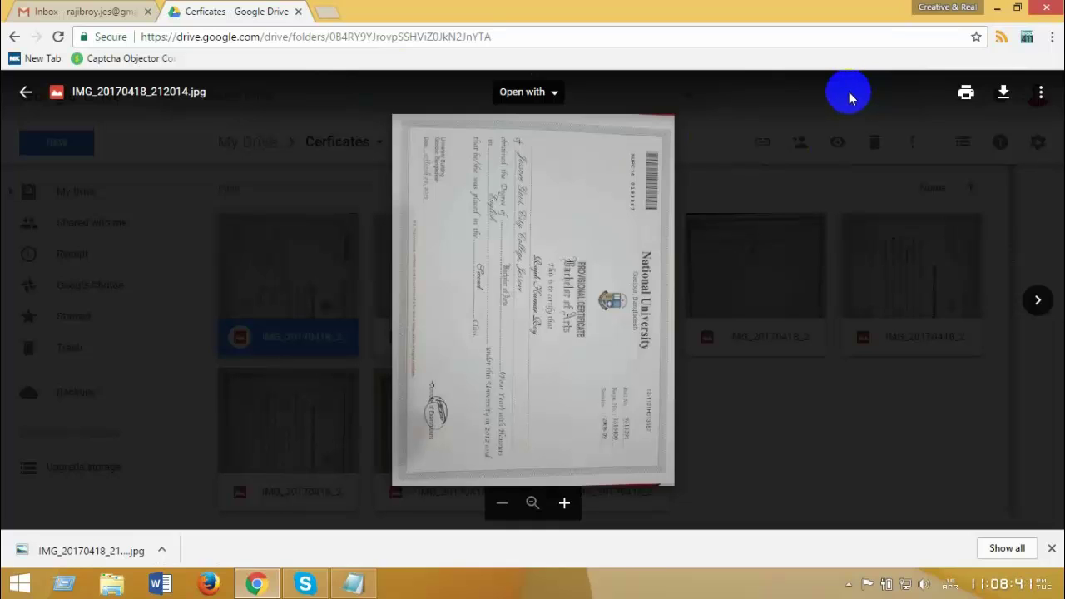
Step: Close Chrome's finished downloads bar and show the hidden notification area icons
{"action": "left_click", "coordinate": [1050, 545]}
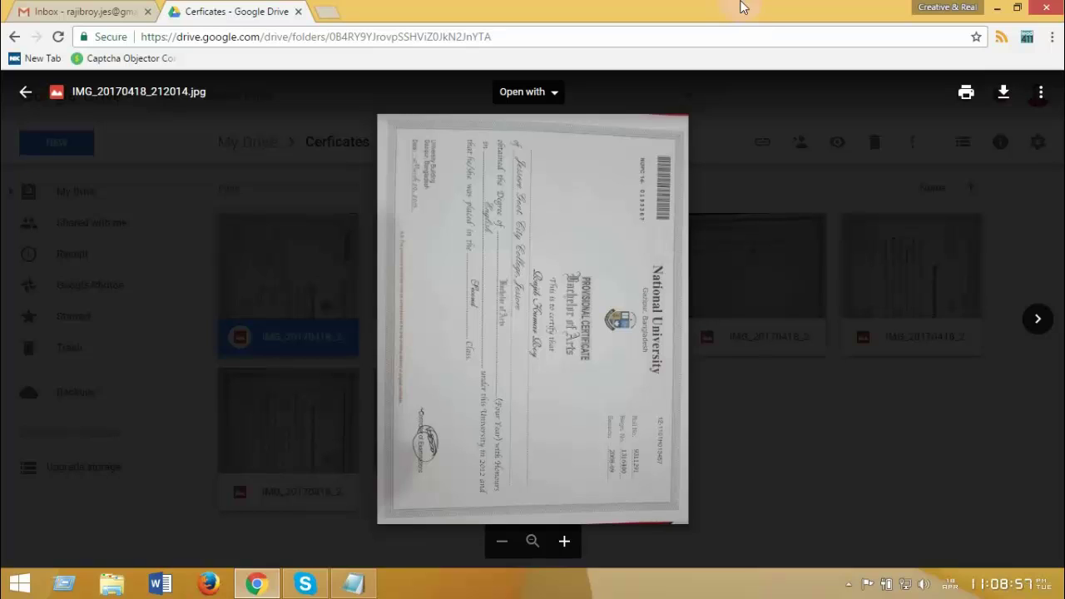
{"action": "left_click", "coordinate": [732, 99]}
{"action": "left_click", "coordinate": [852, 587]}
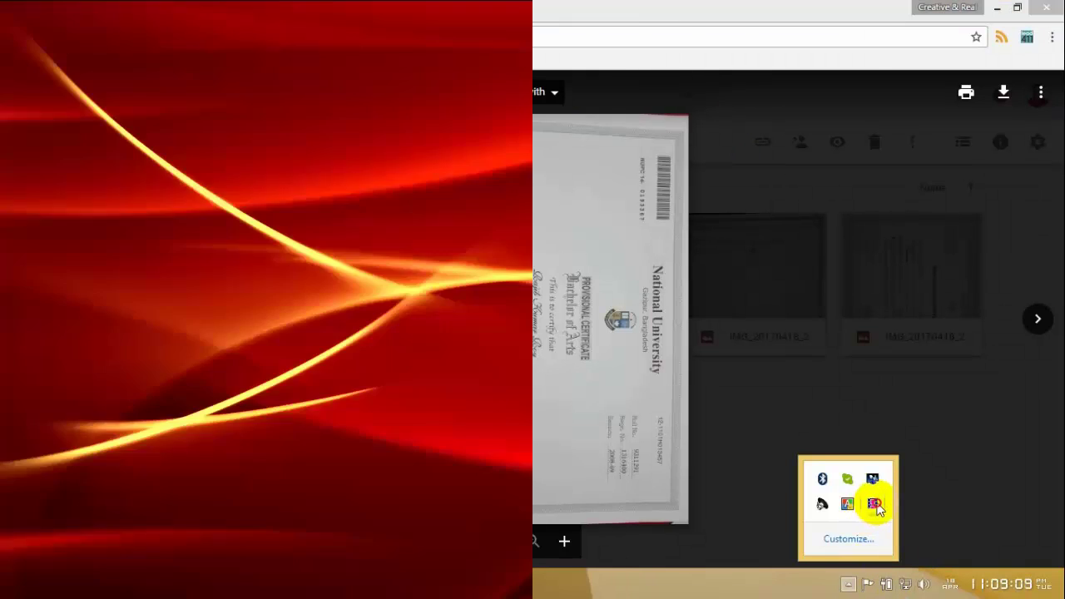